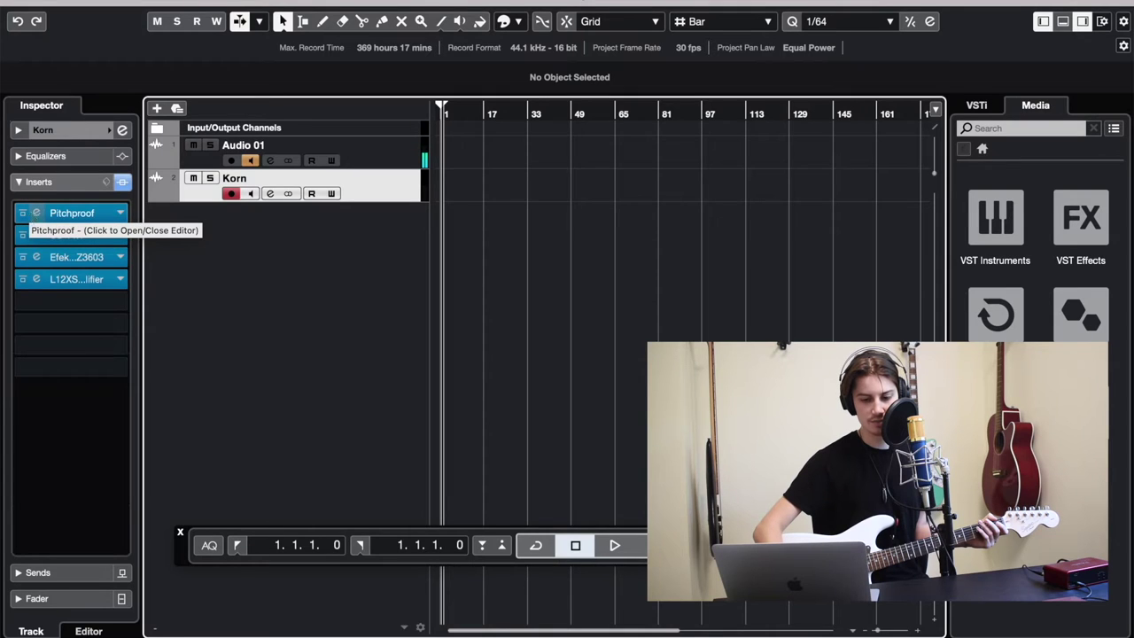
- Open the Pitchproof editor from the Korn track's first insert slot
click(34, 218)
mouse_move(427, 179)
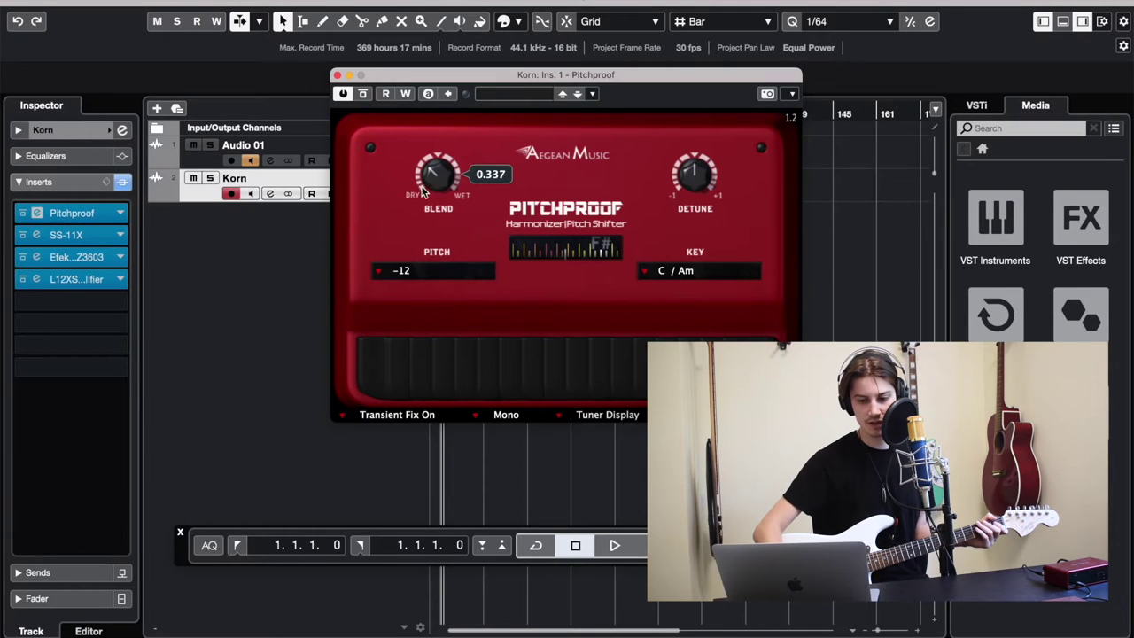
click(336, 76)
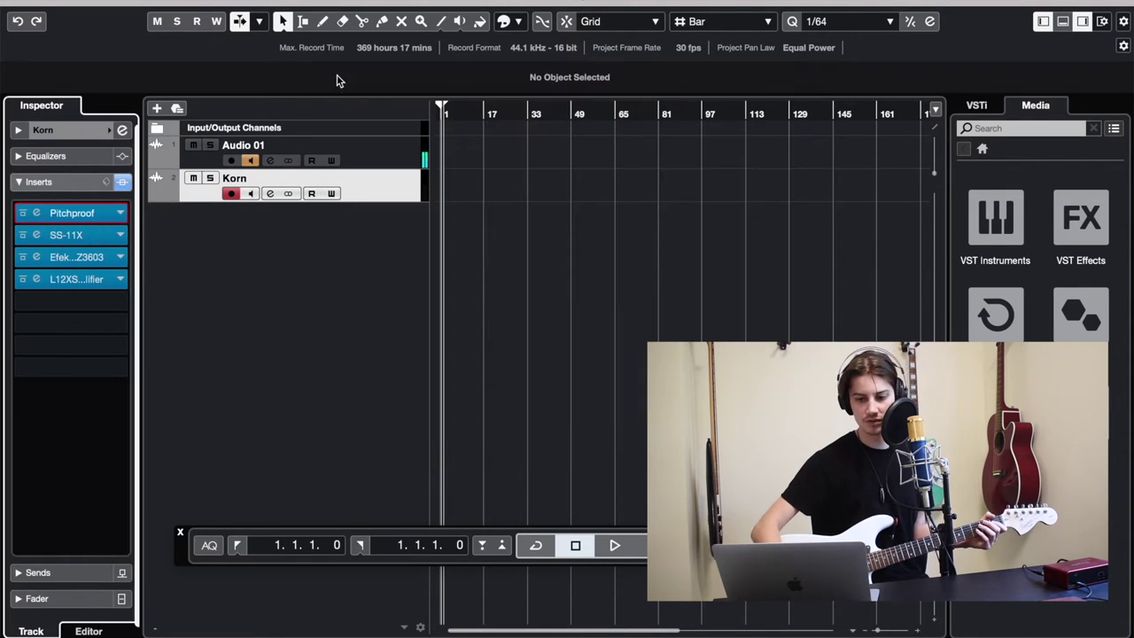
click(253, 193)
click(22, 213)
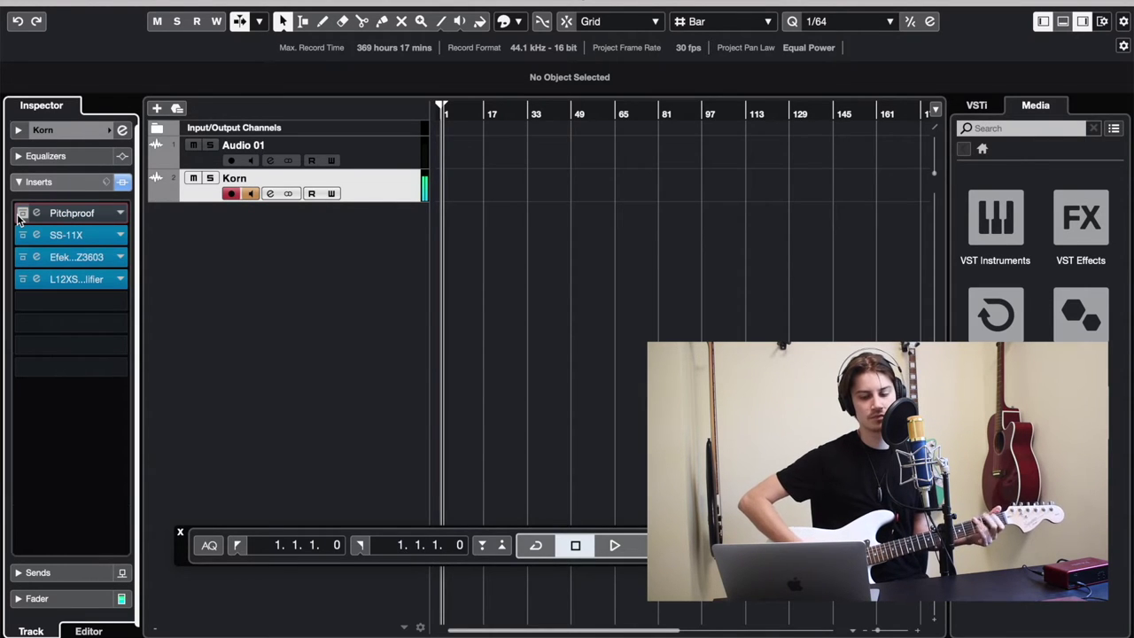
click(22, 214)
click(251, 160)
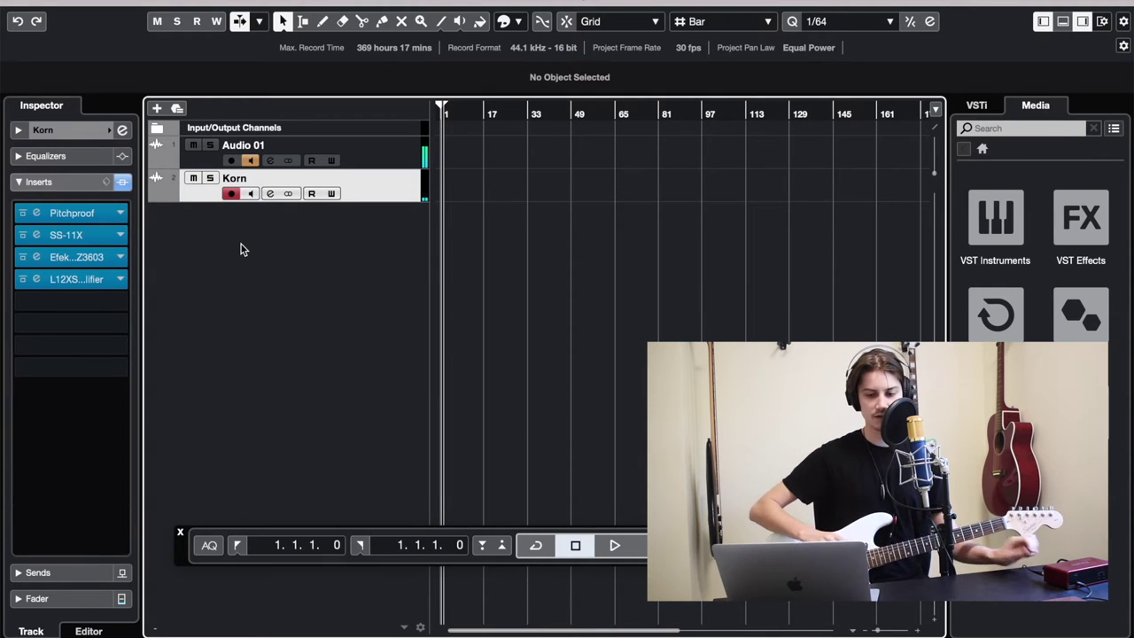
click(38, 214)
click(36, 213)
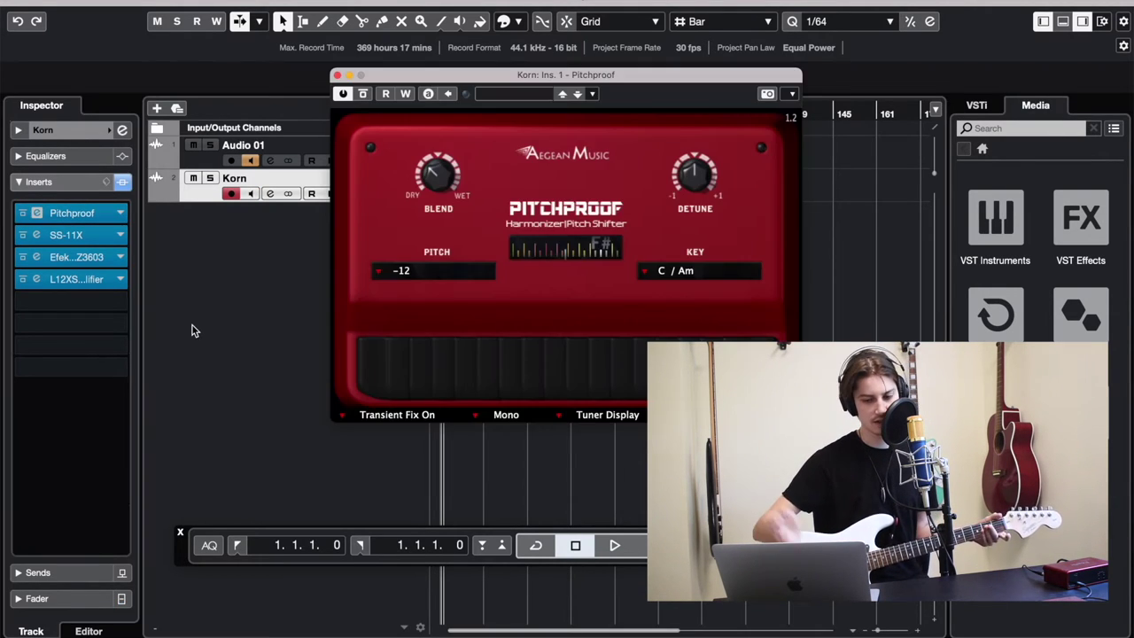
drag(463, 78, 450, 69)
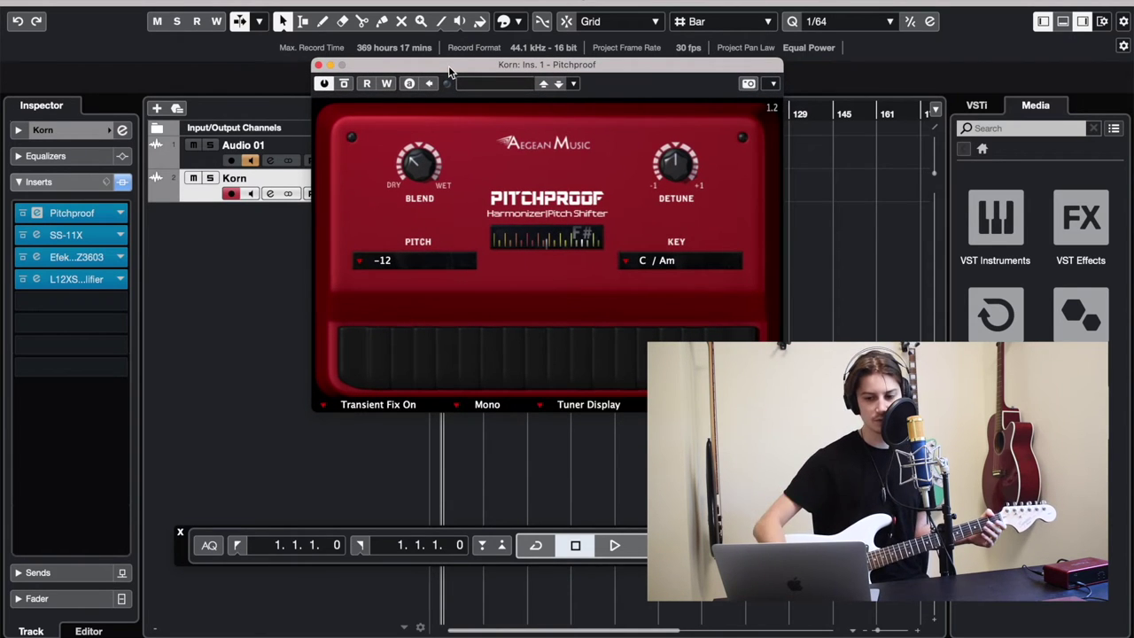
drag(449, 71, 439, 66)
mouse_move(419, 181)
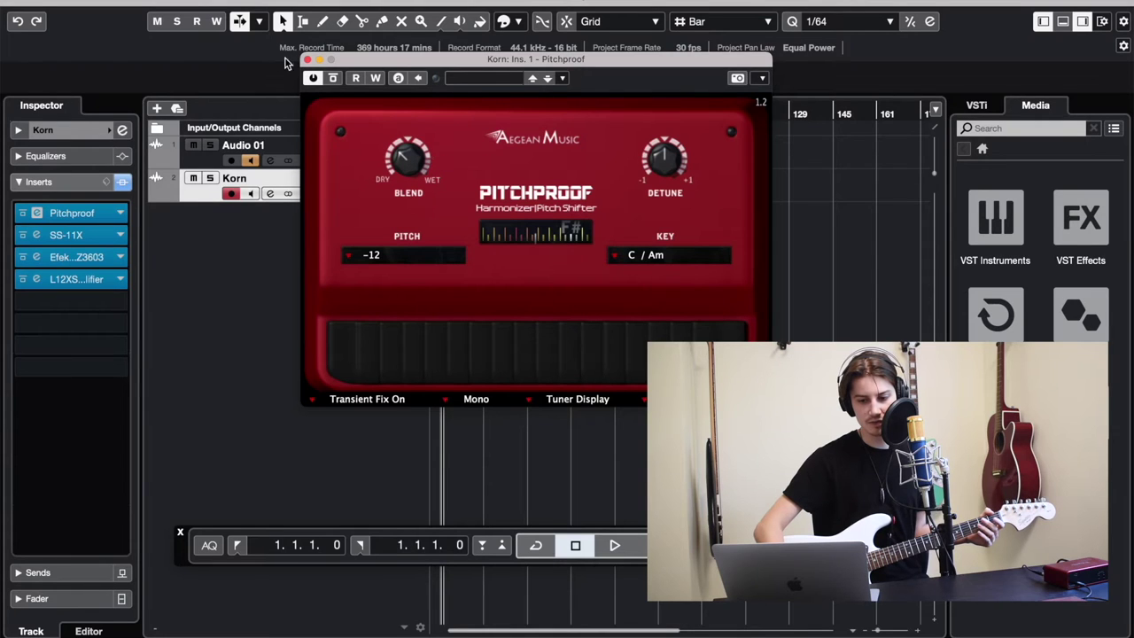
click(373, 259)
click(386, 256)
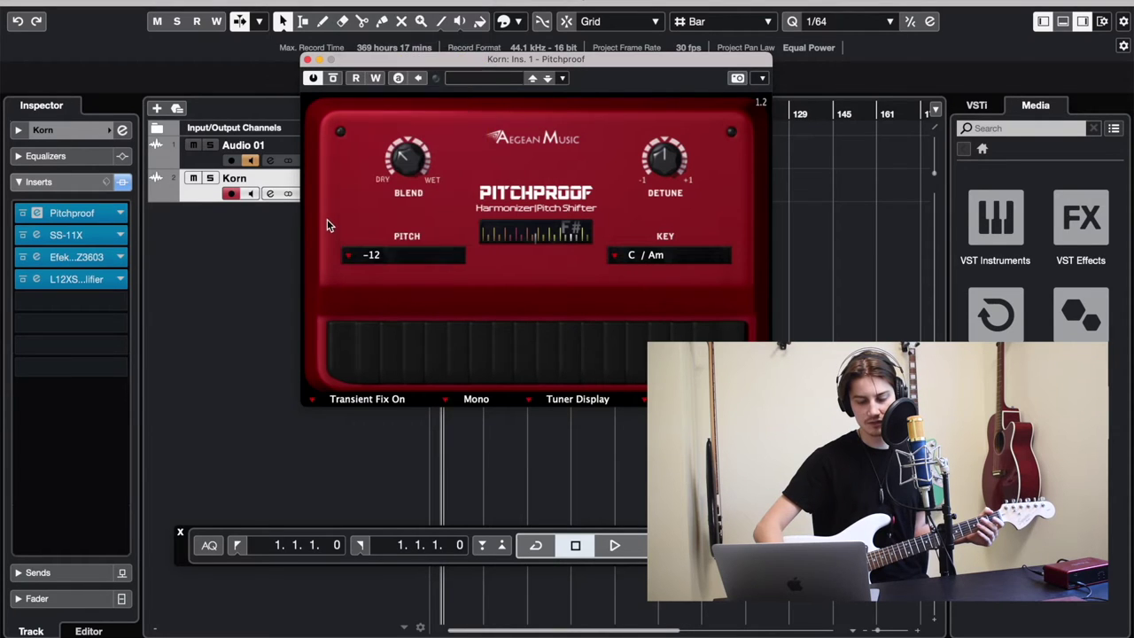
click(307, 59)
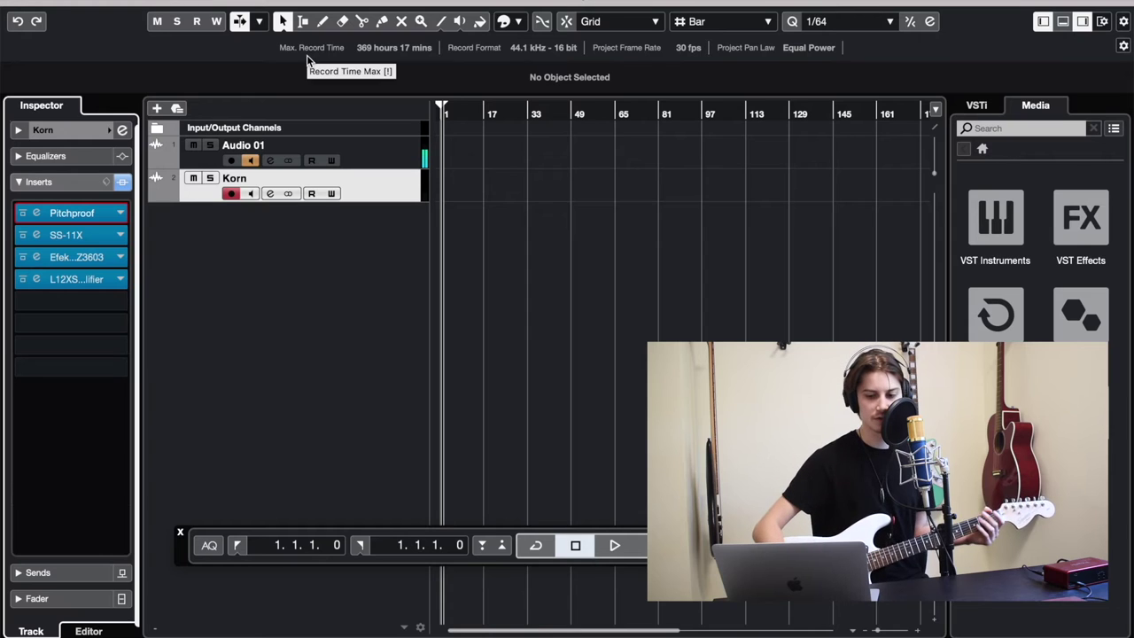
click(221, 271)
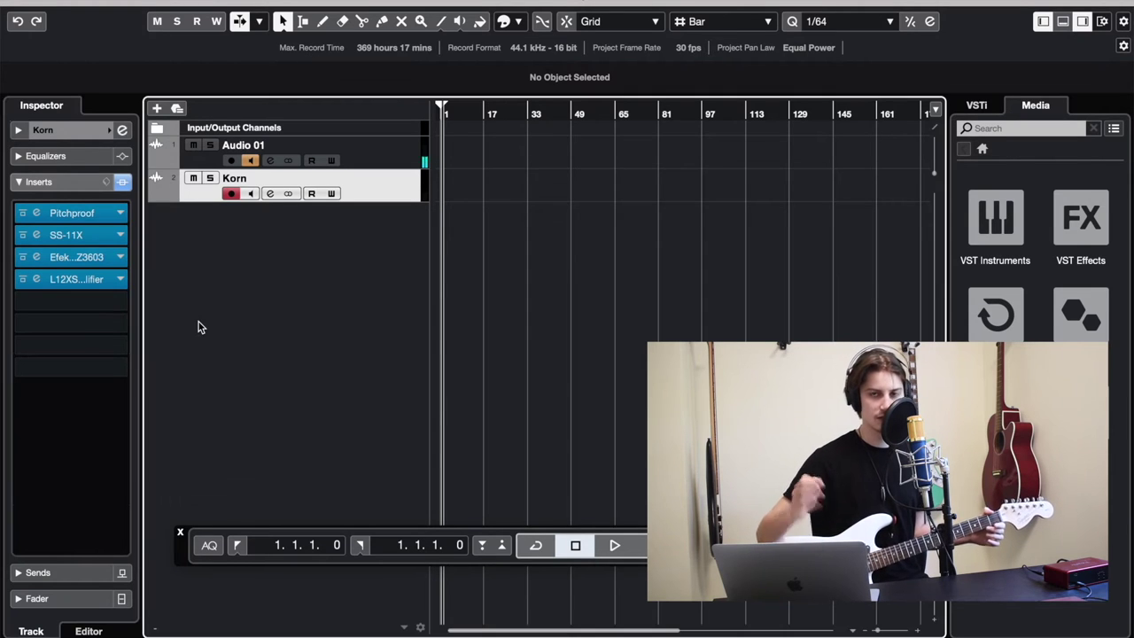
click(48, 214)
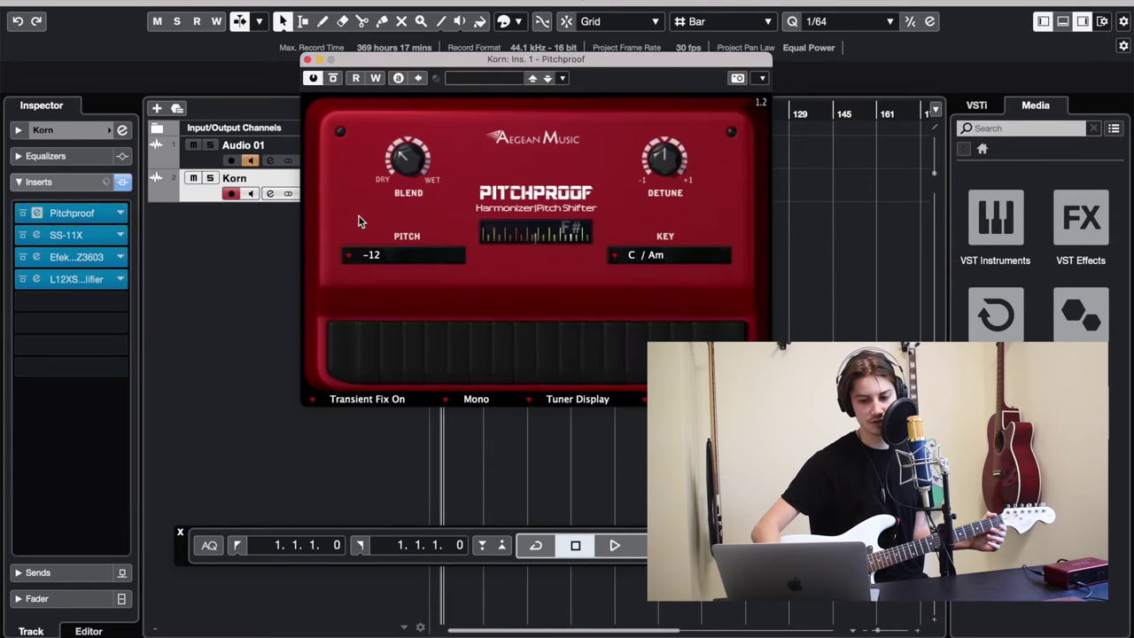
click(308, 59)
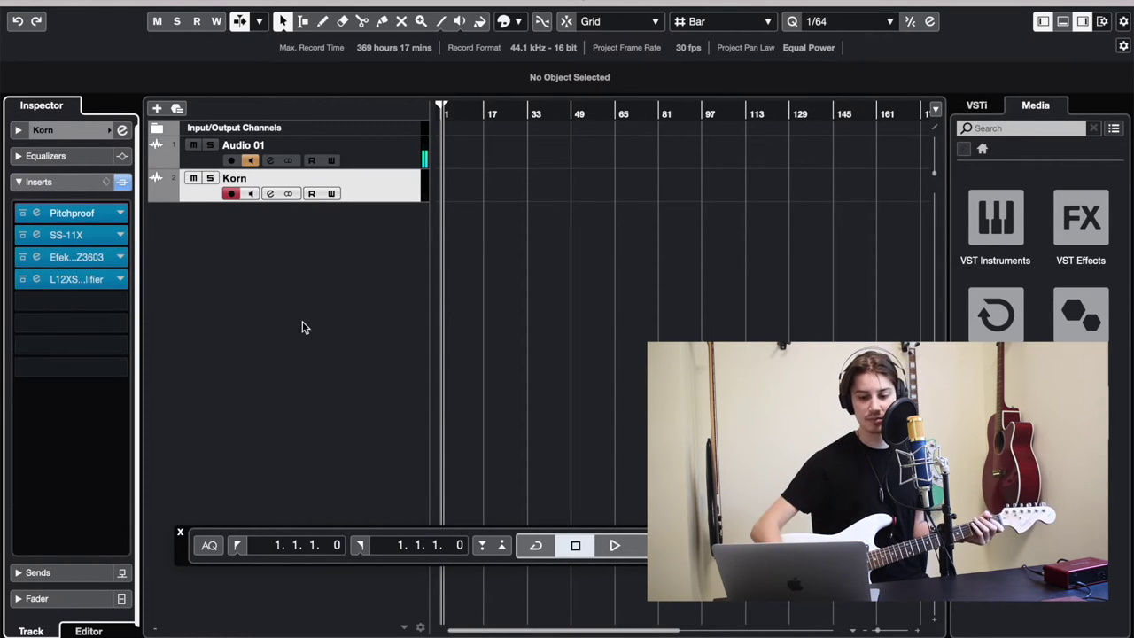
click(252, 194)
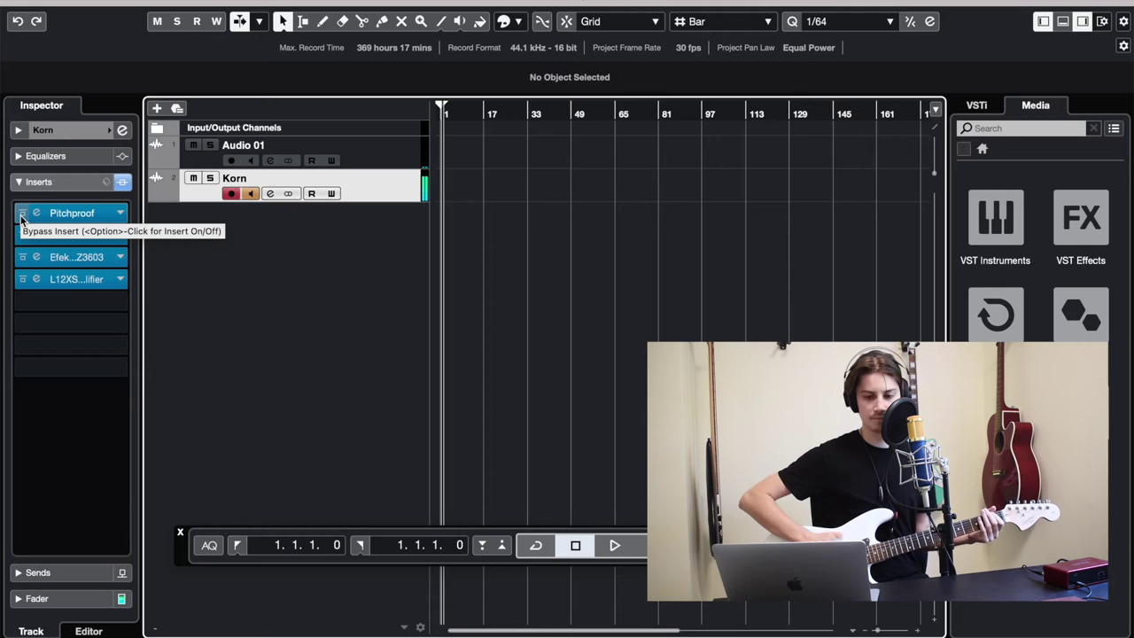
drag(43, 218, 47, 300)
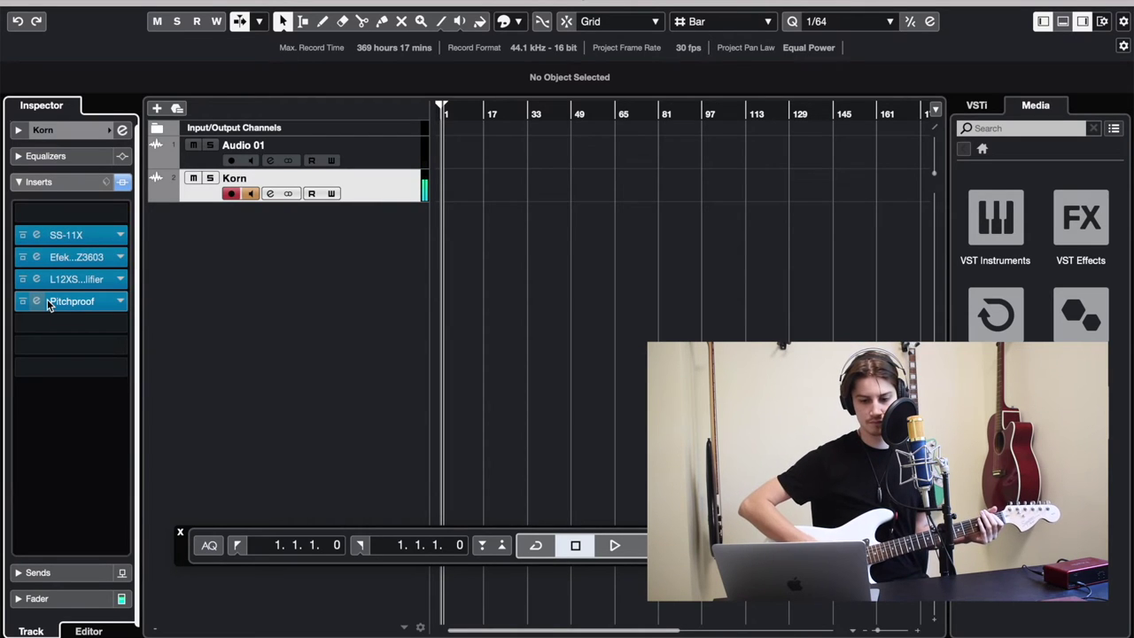
key(ctrl+z)
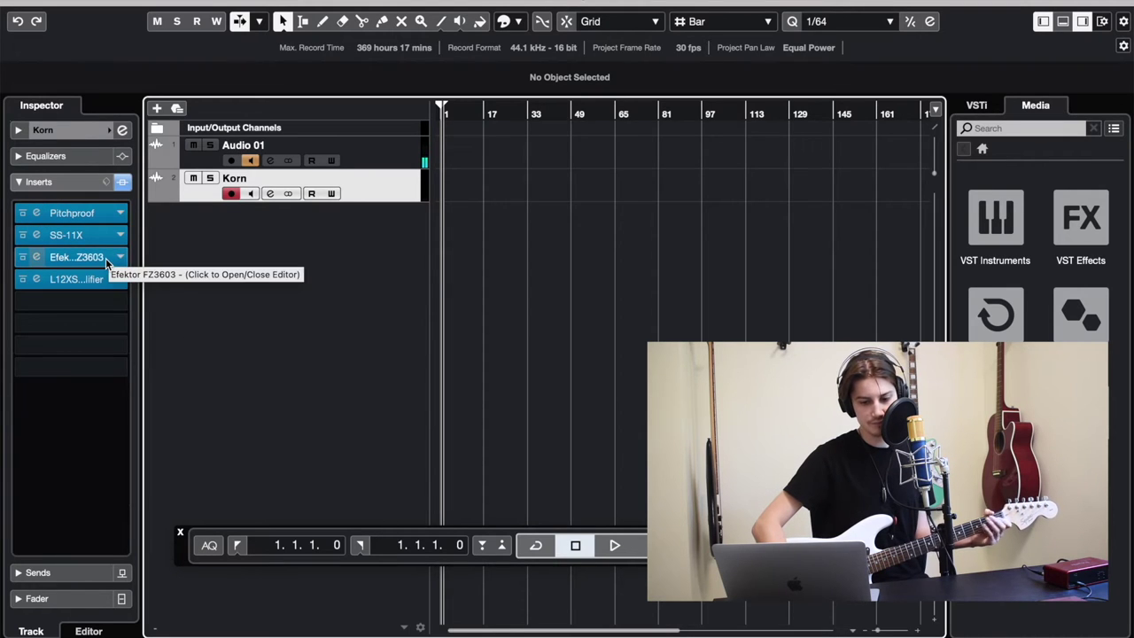
- Open the Efektor FZ3603 fuzz editor on insert three and reposition its window left and down
click(36, 256)
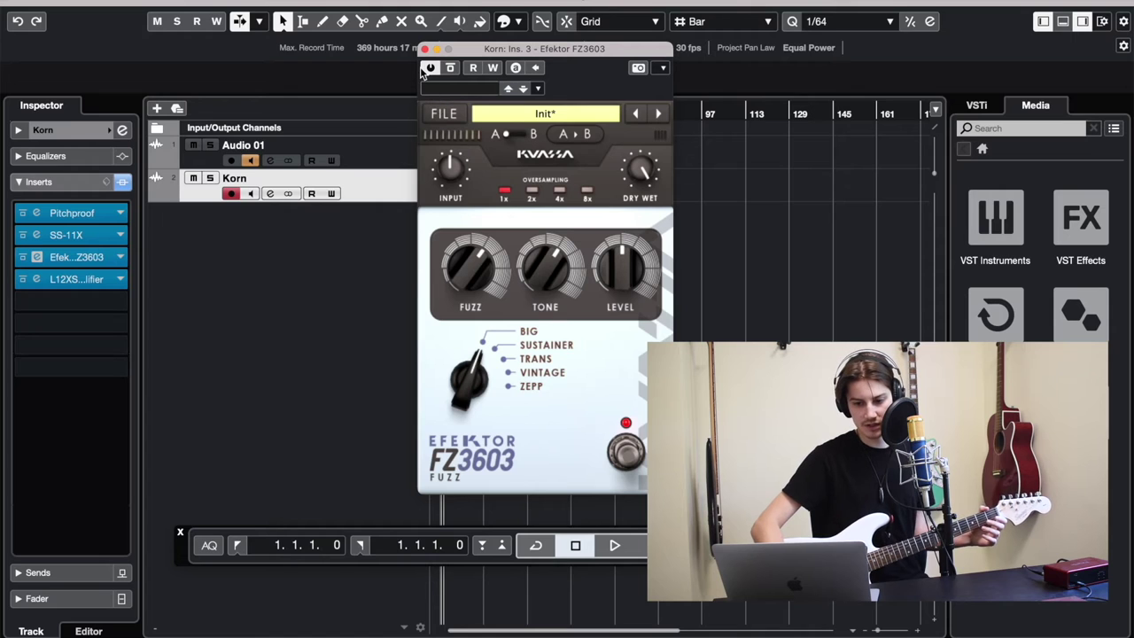
drag(484, 51, 476, 49)
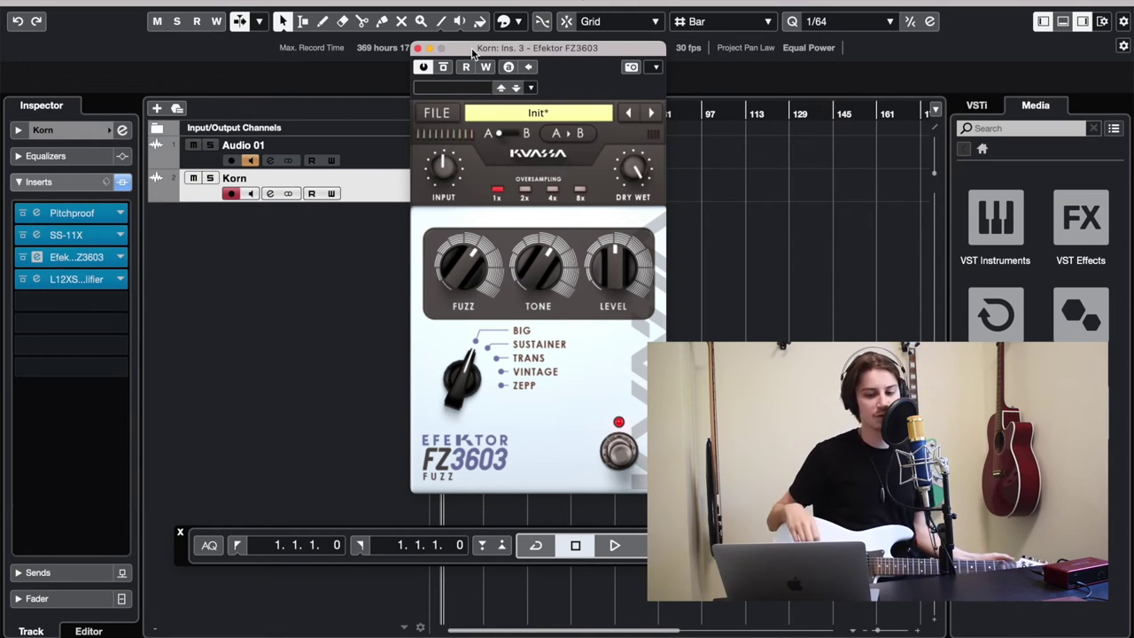
drag(473, 54, 445, 54)
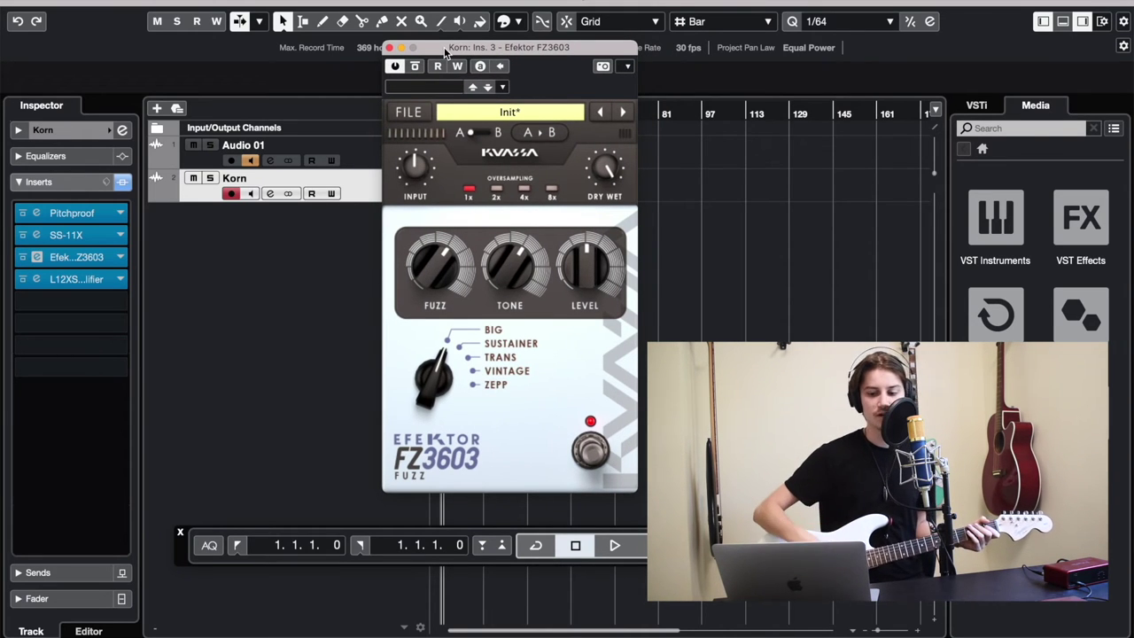
drag(445, 53, 424, 53)
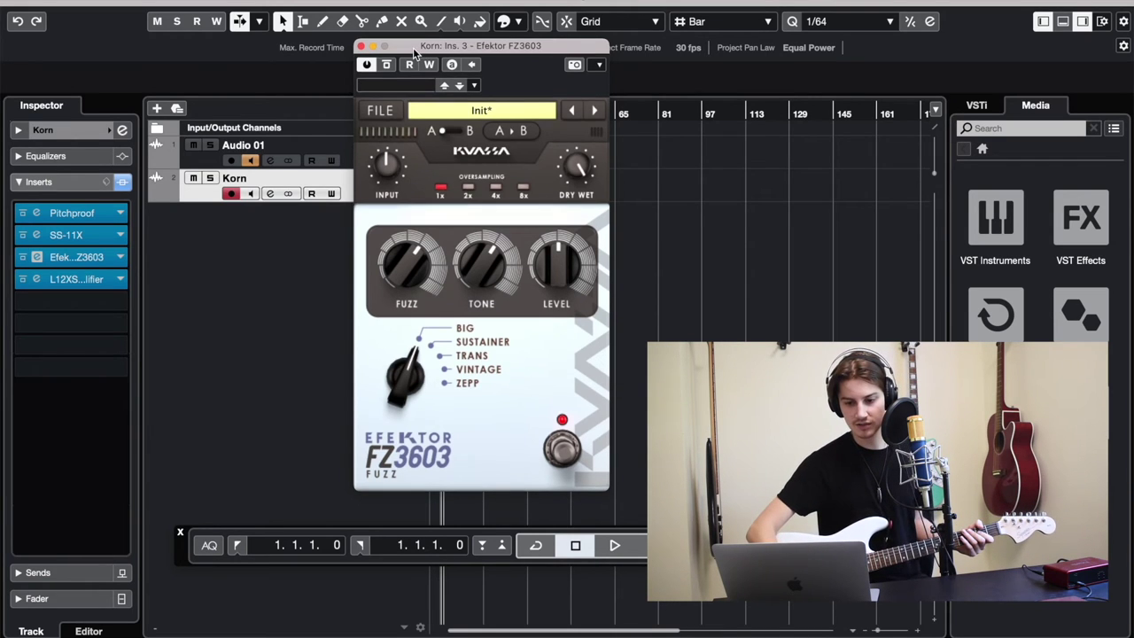
drag(416, 51, 388, 49)
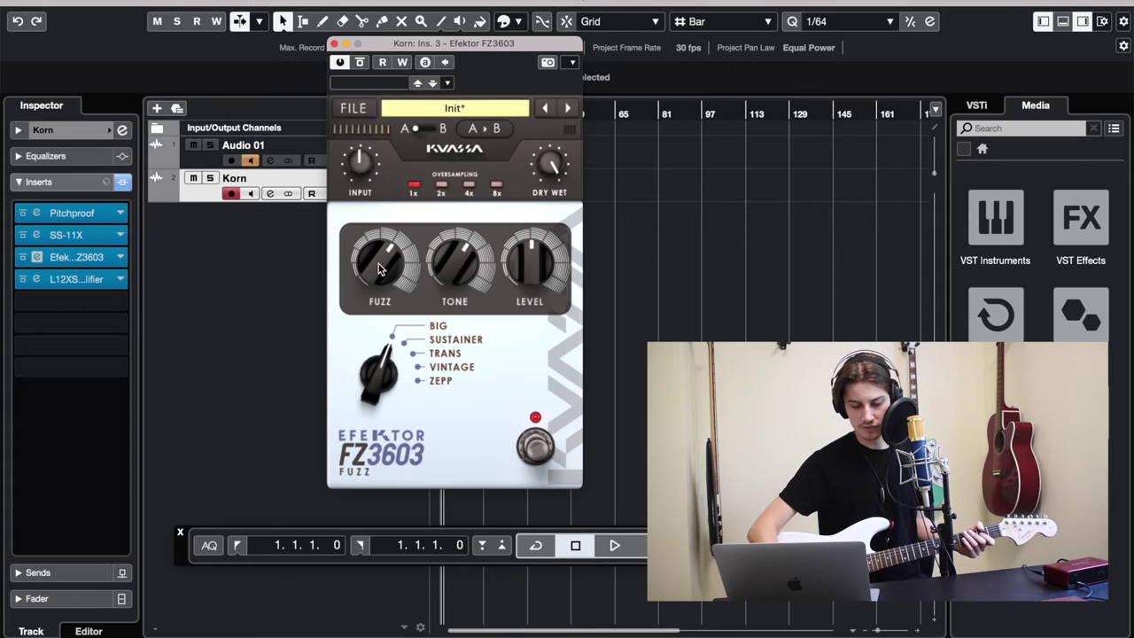
drag(380, 46, 369, 81)
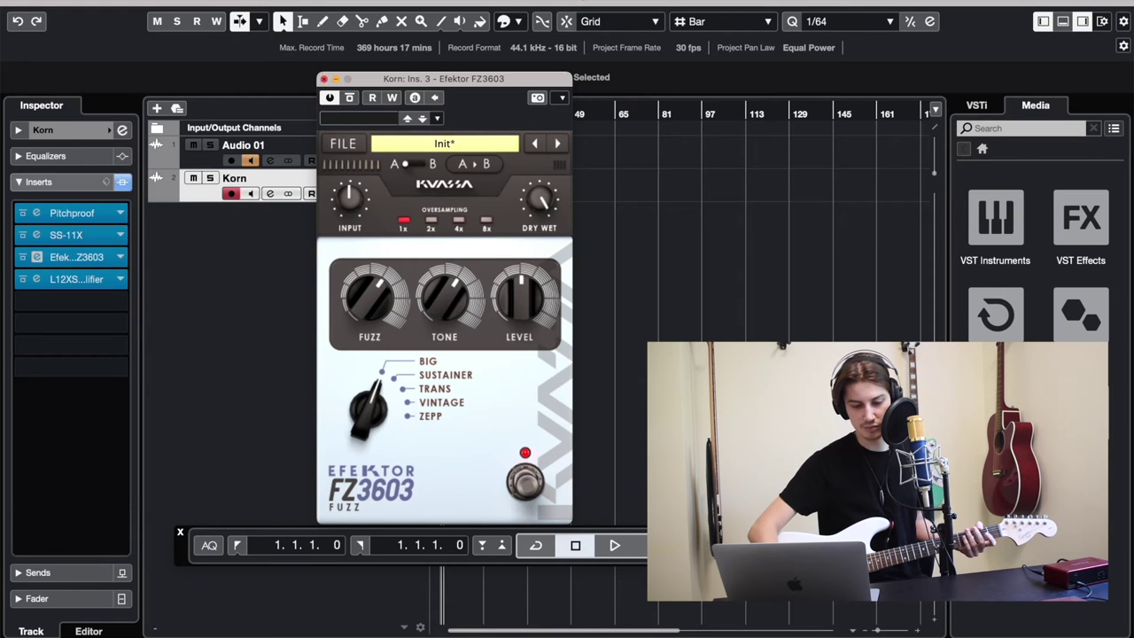
click(249, 194)
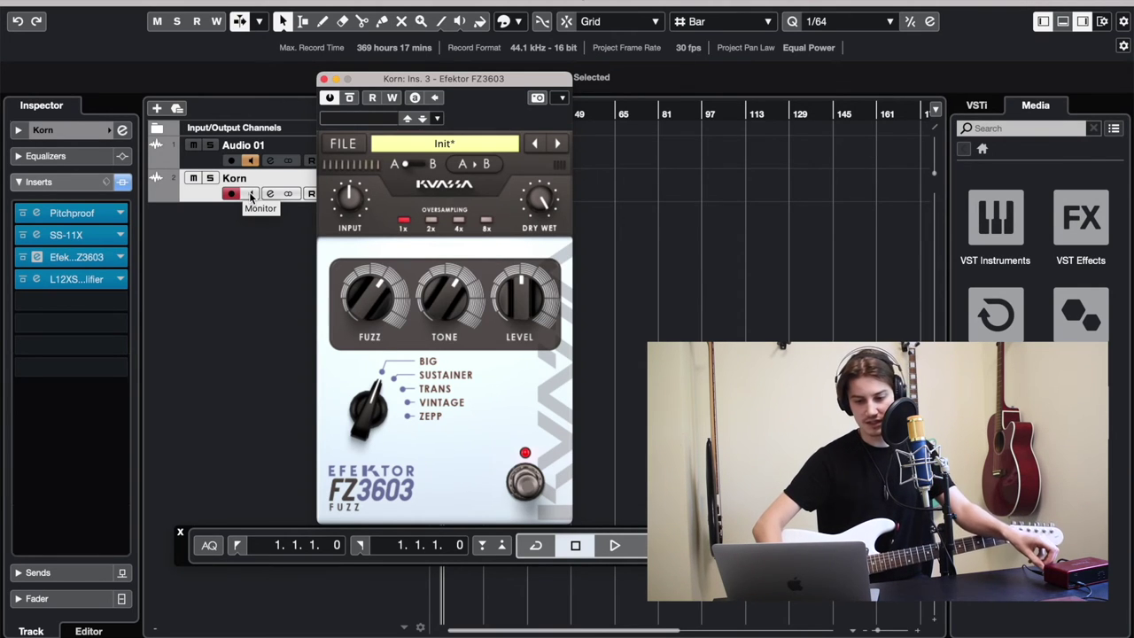
click(22, 259)
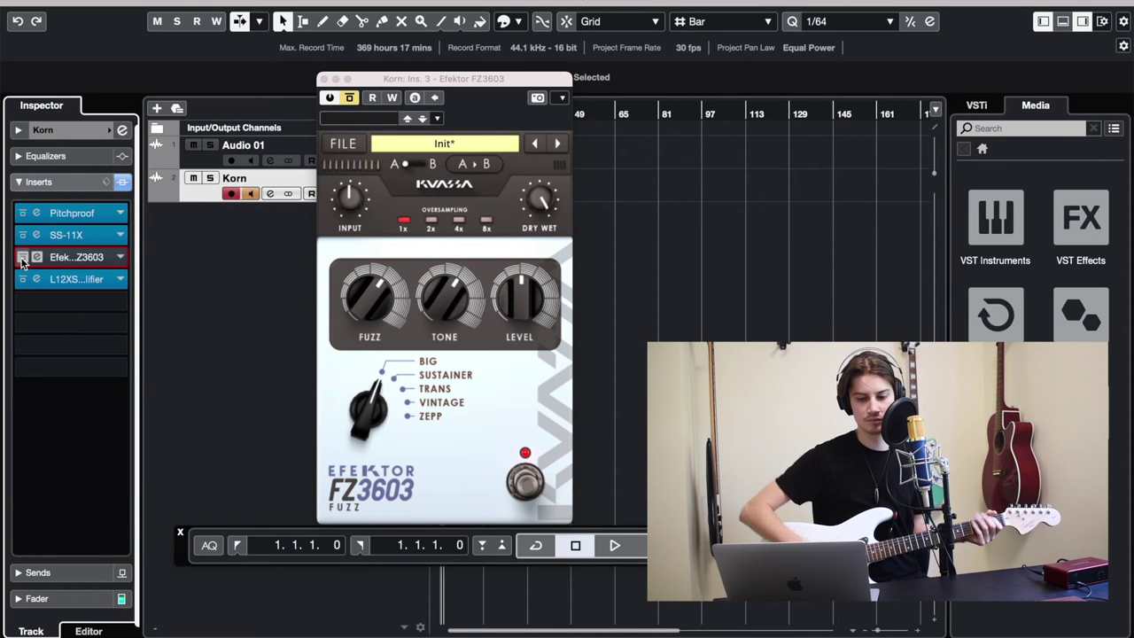
click(22, 259)
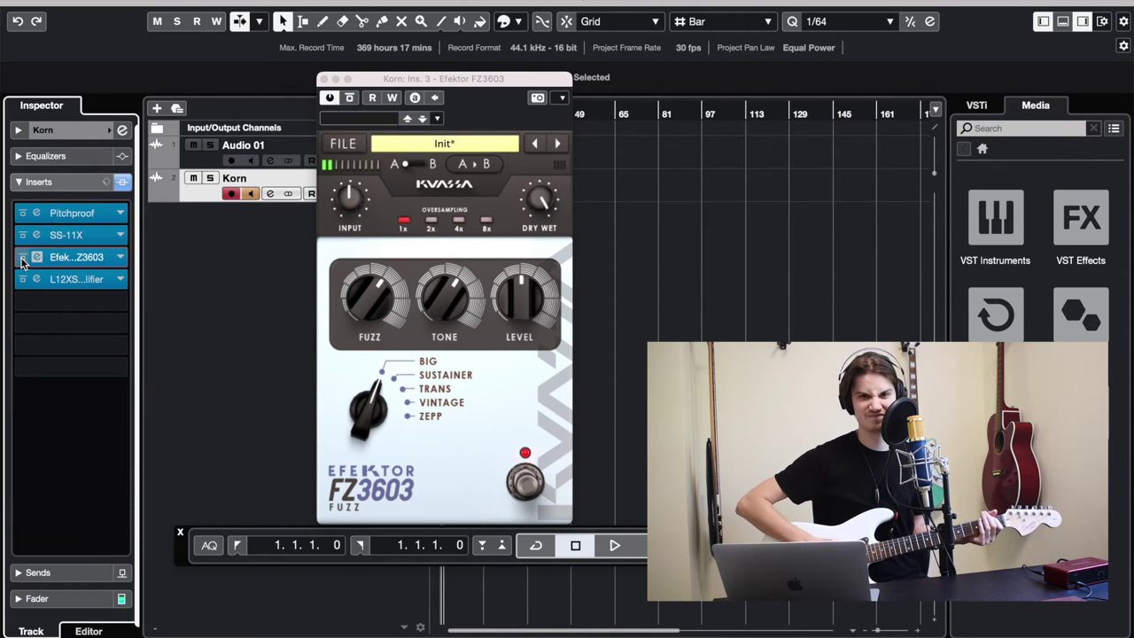
click(23, 259)
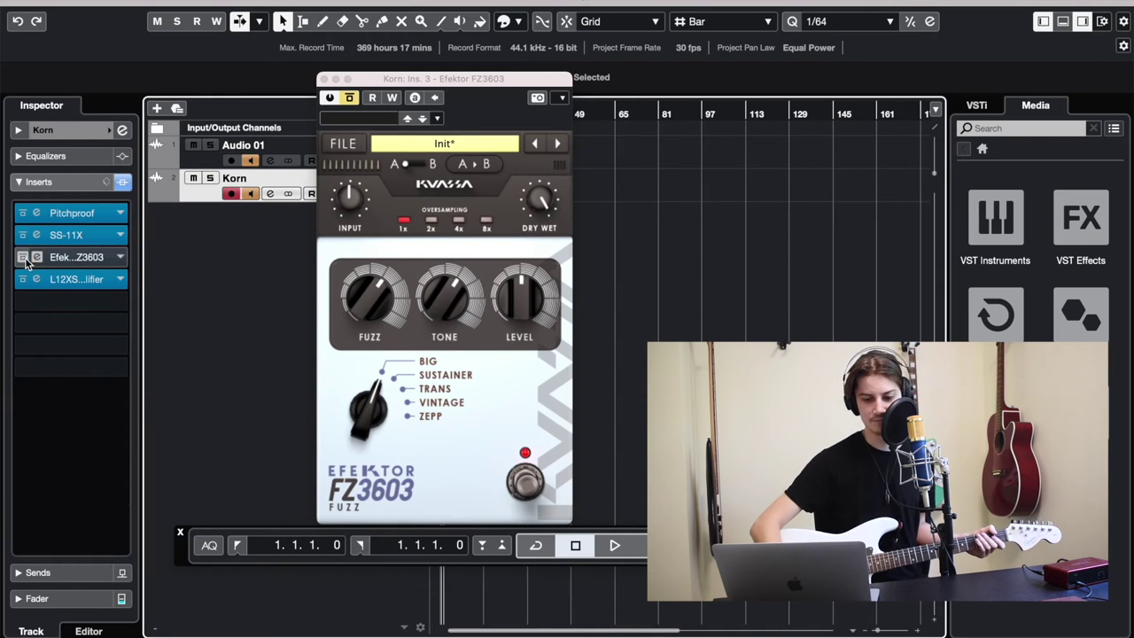
click(24, 258)
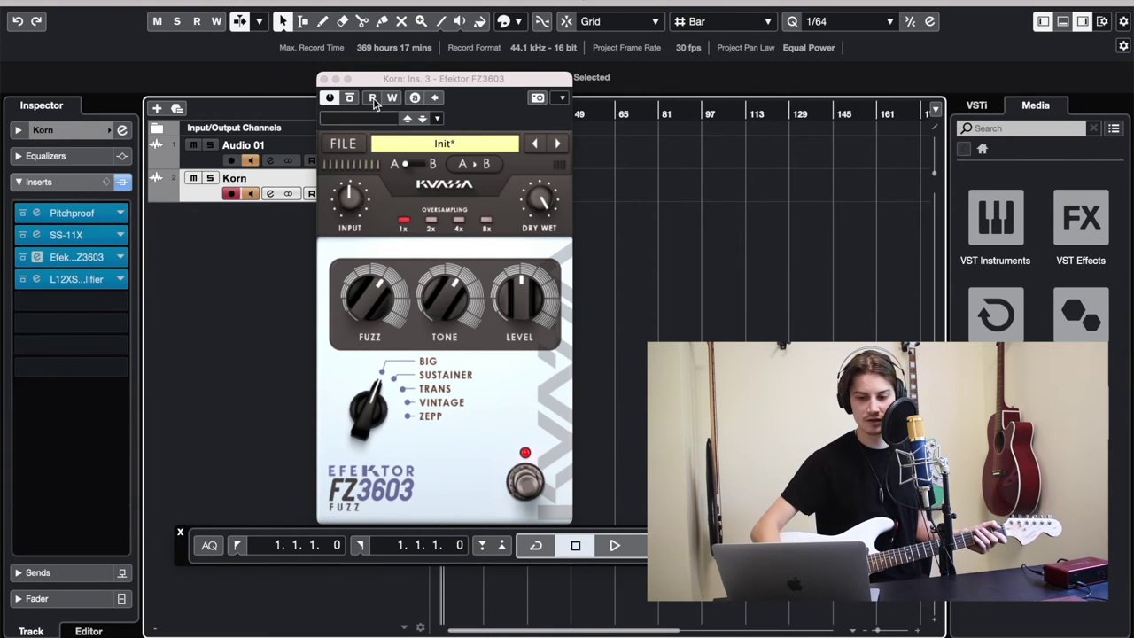
drag(373, 82, 386, 81)
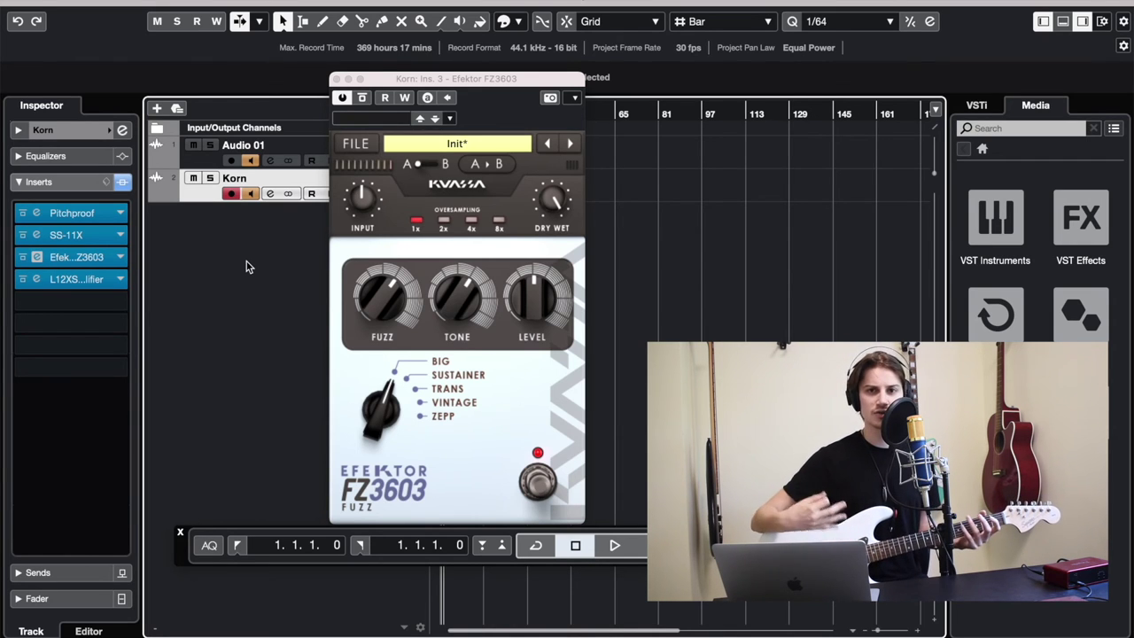
- Swap the fuzz editor for the L12X amp editor, review its settings, then close it
click(36, 257)
click(37, 279)
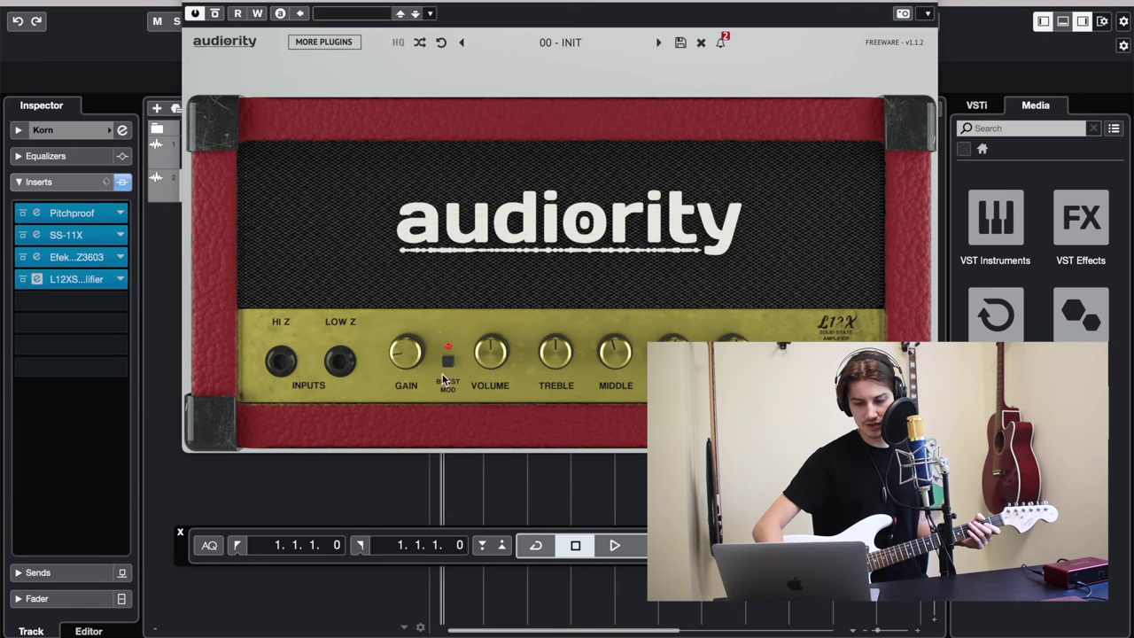
key(Return)
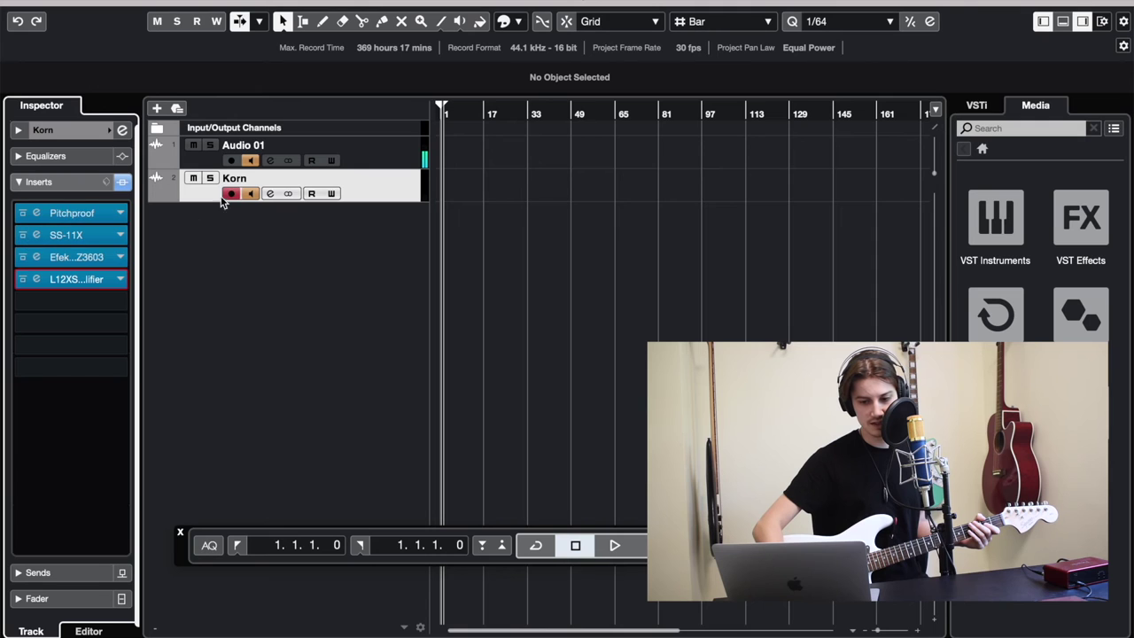
click(250, 160)
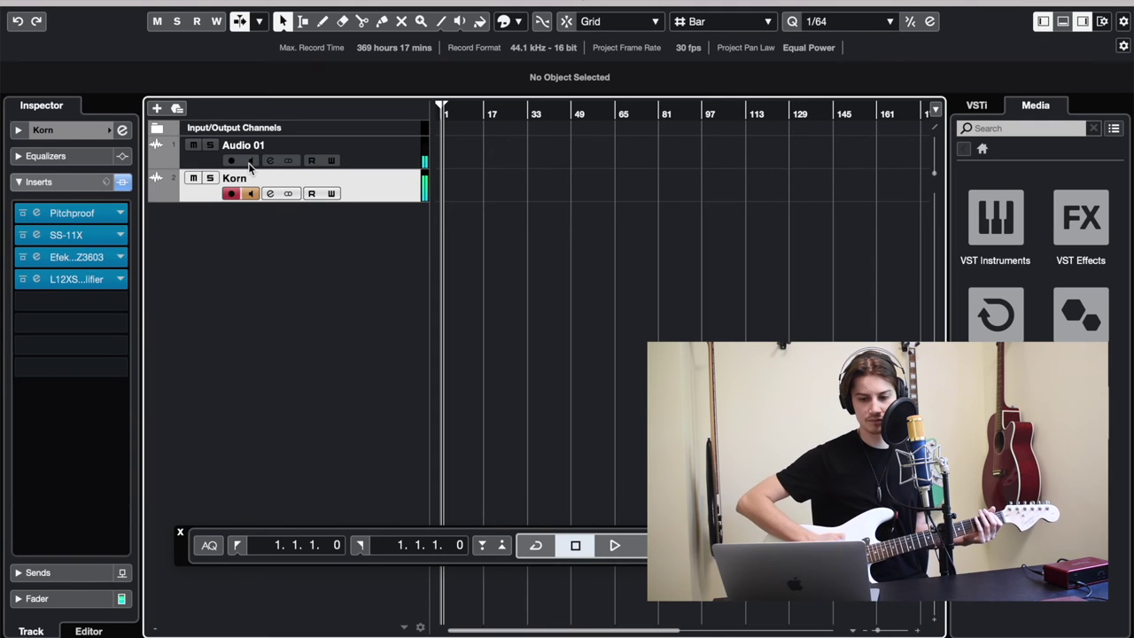
click(24, 236)
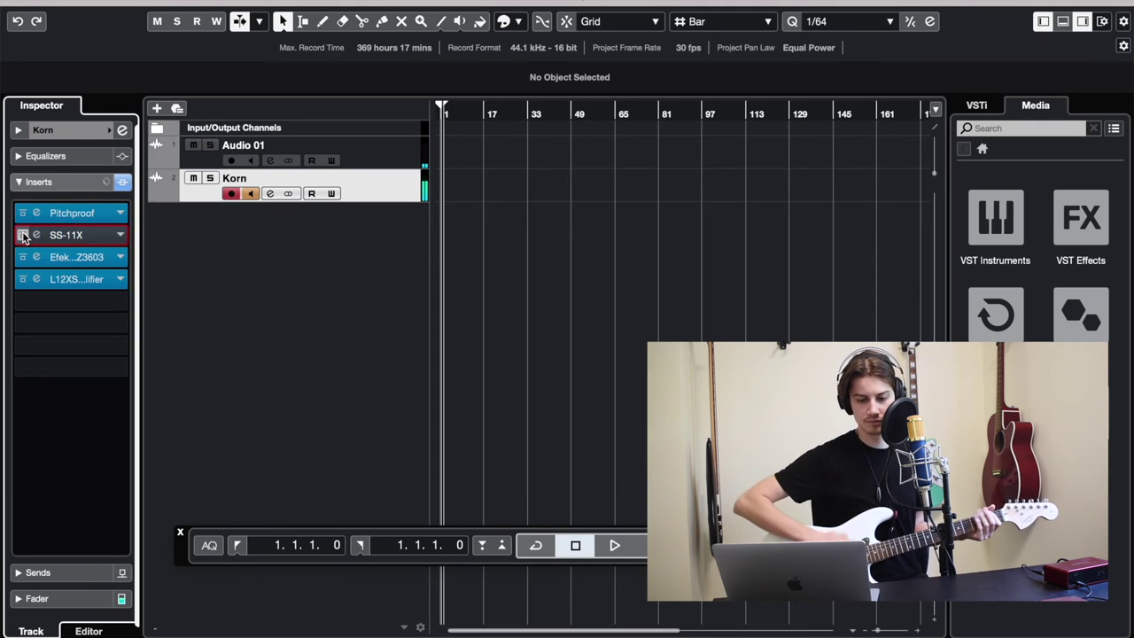
click(24, 235)
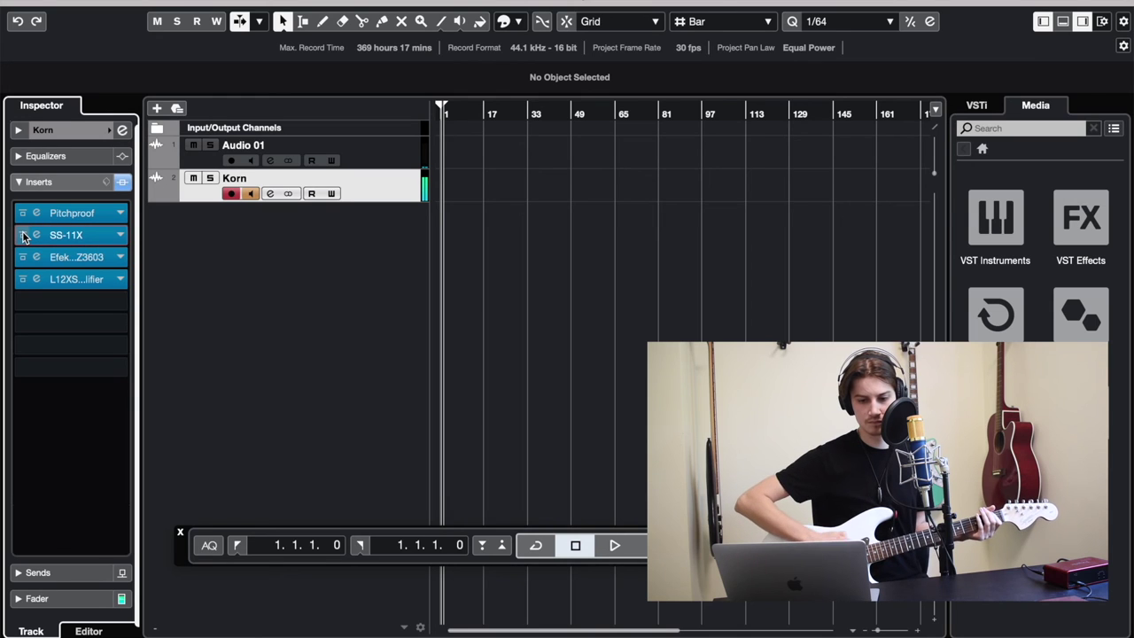
click(250, 160)
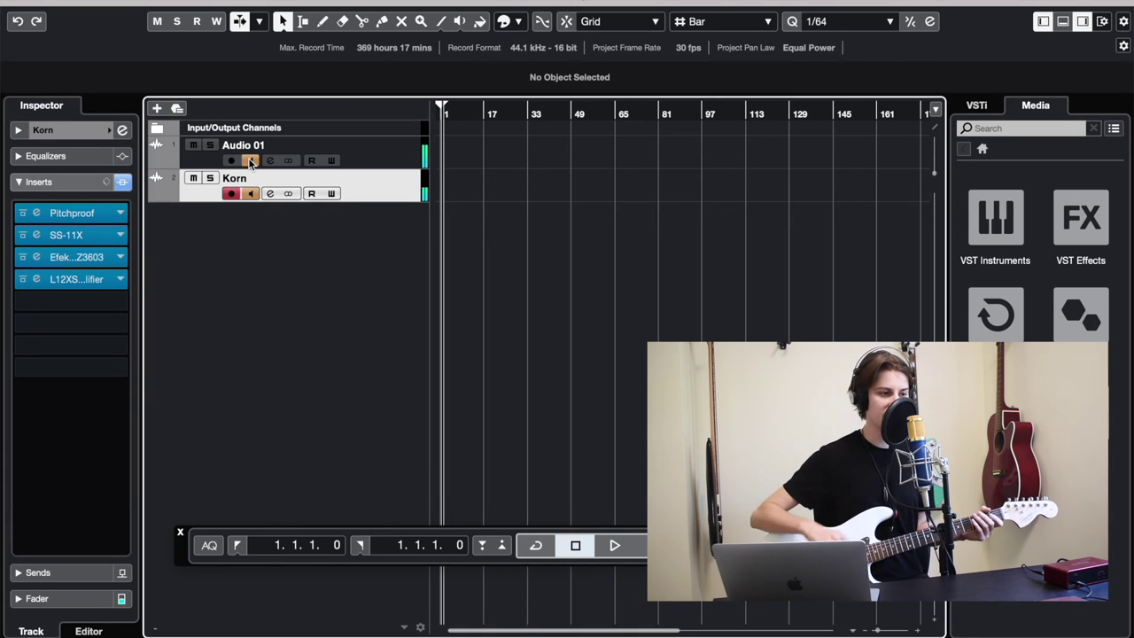
click(38, 236)
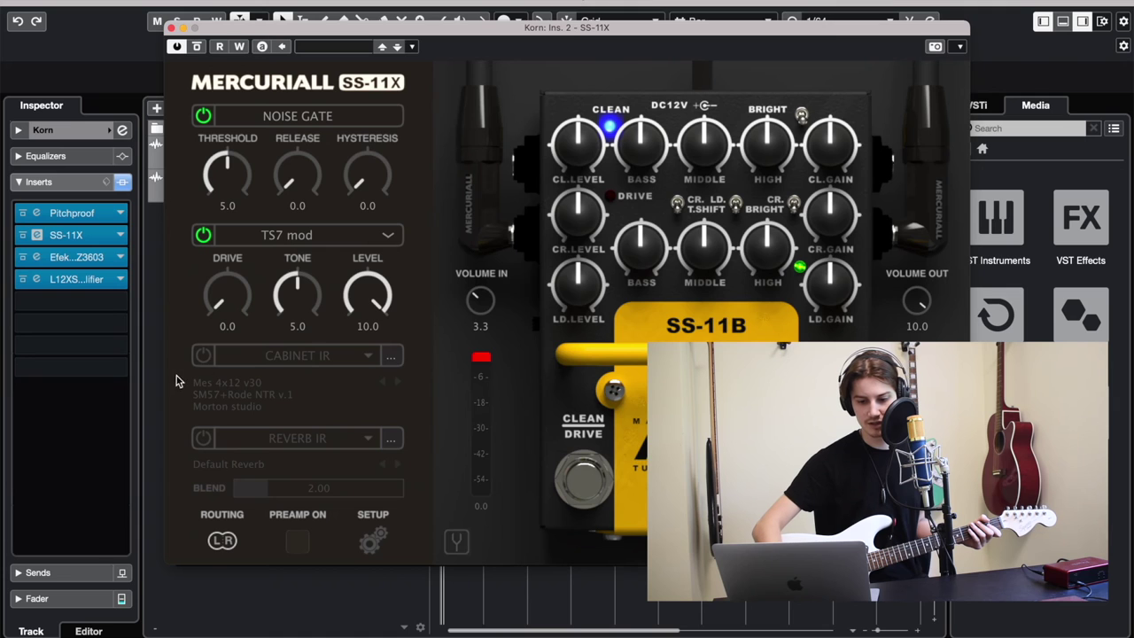
click(236, 359)
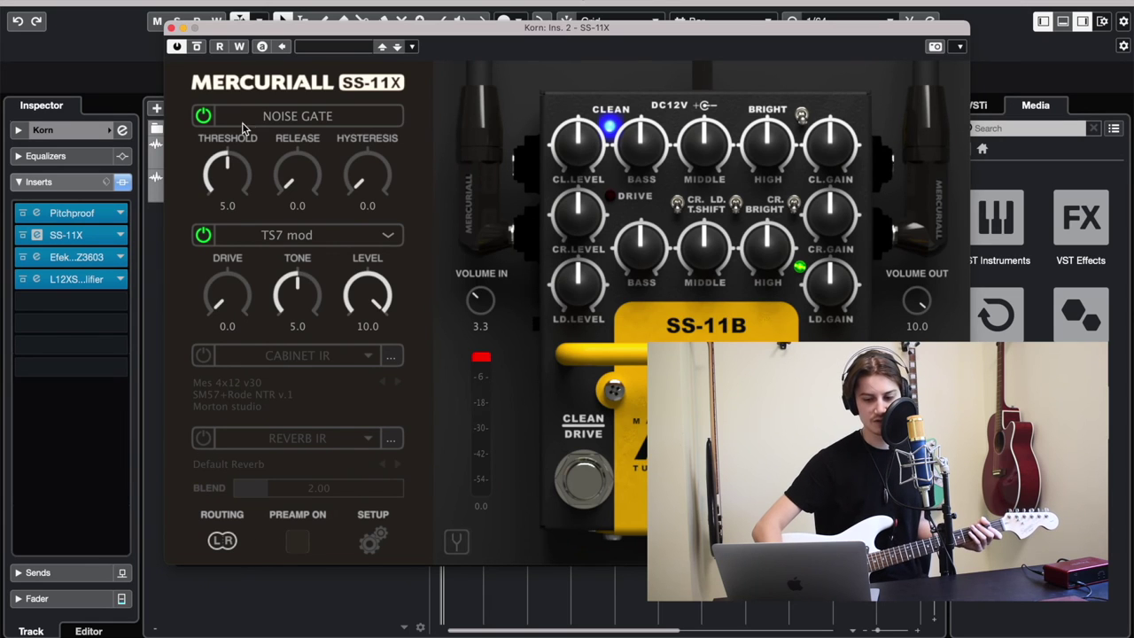
click(266, 241)
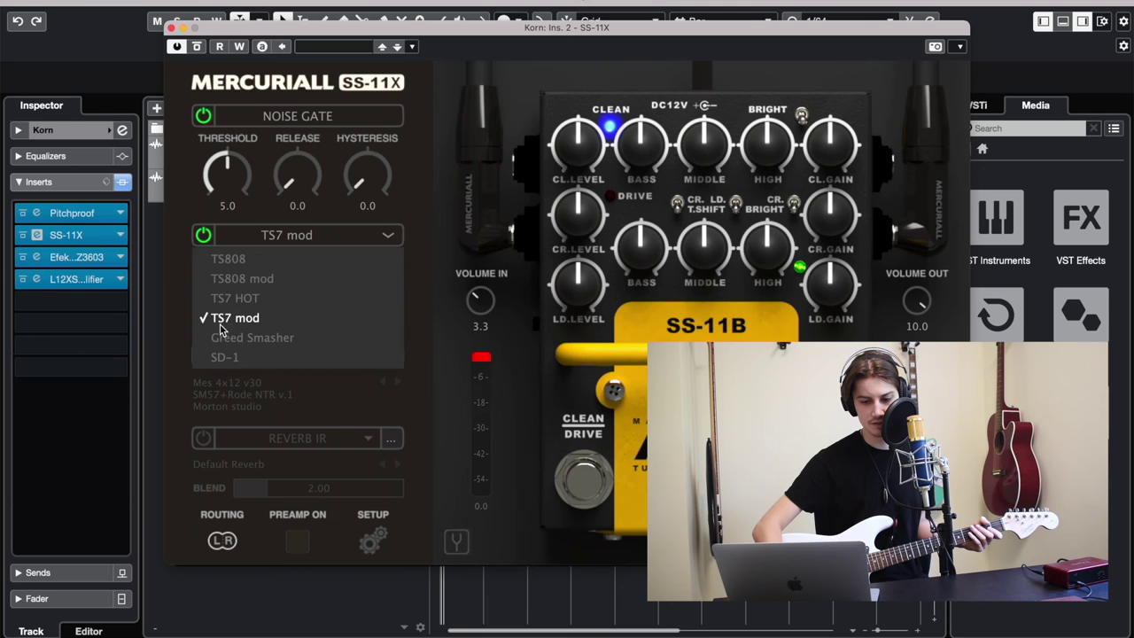
click(280, 326)
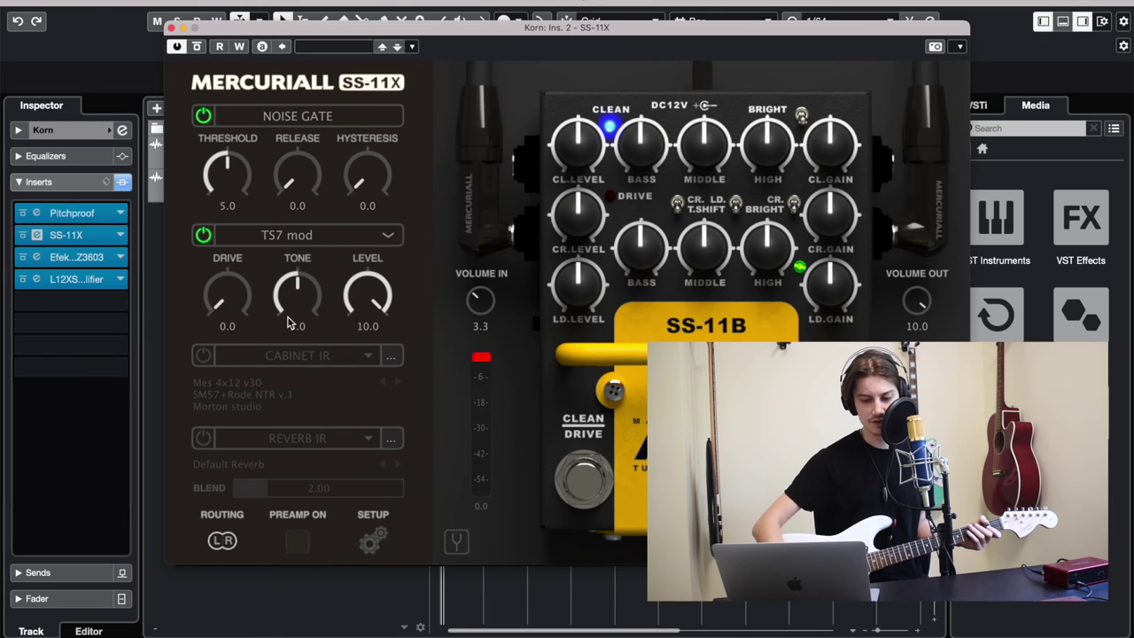
click(171, 28)
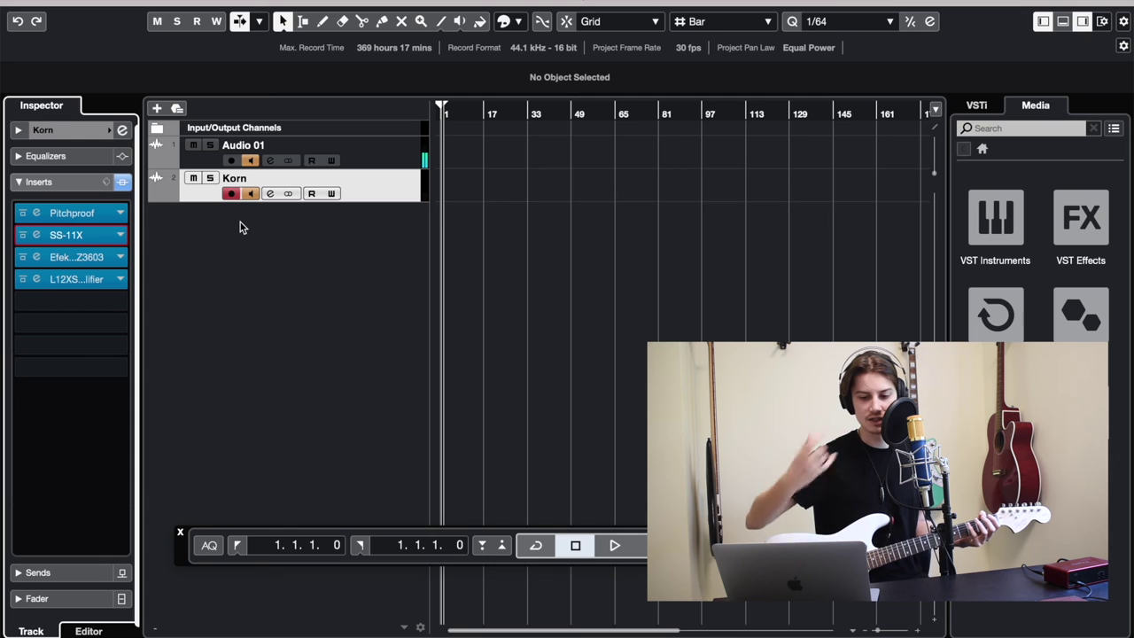
click(122, 134)
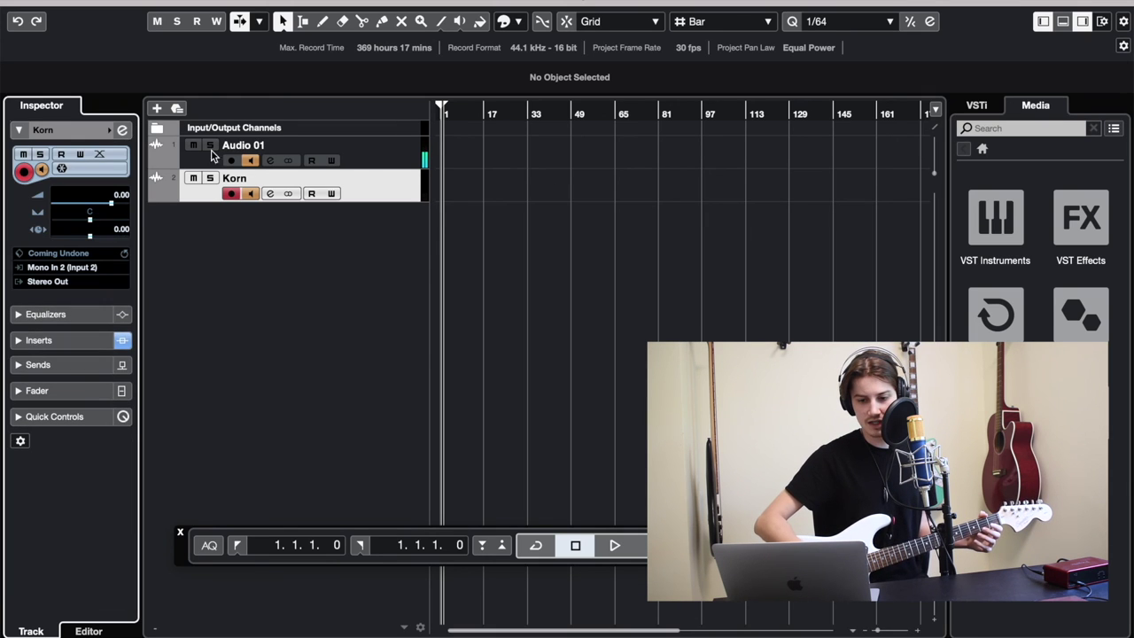
click(122, 130)
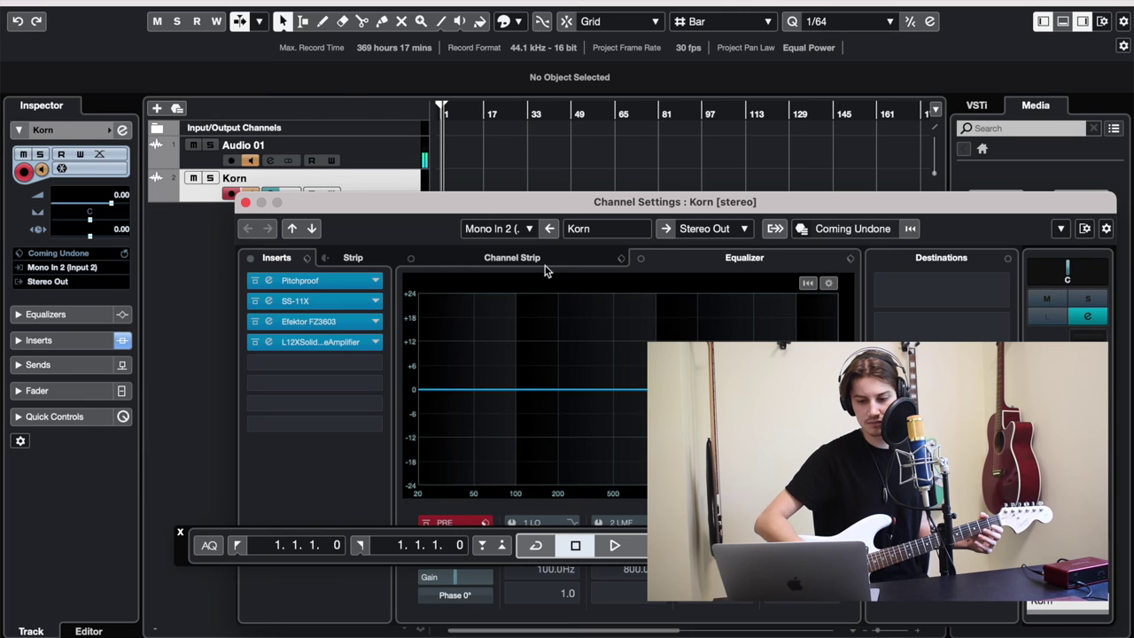
click(246, 204)
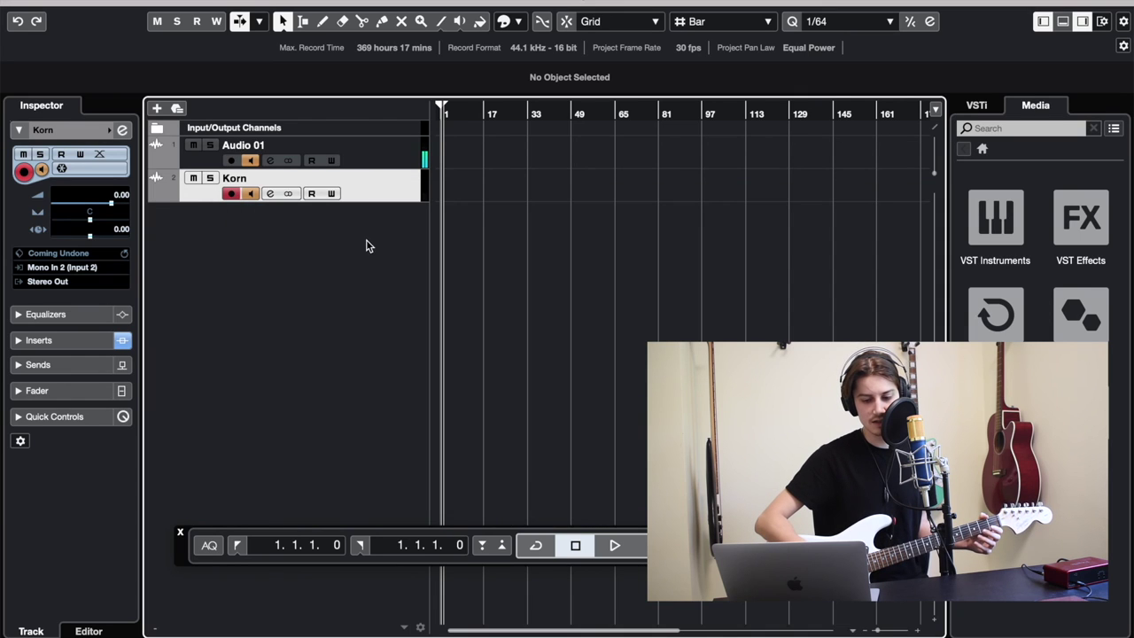
click(38, 340)
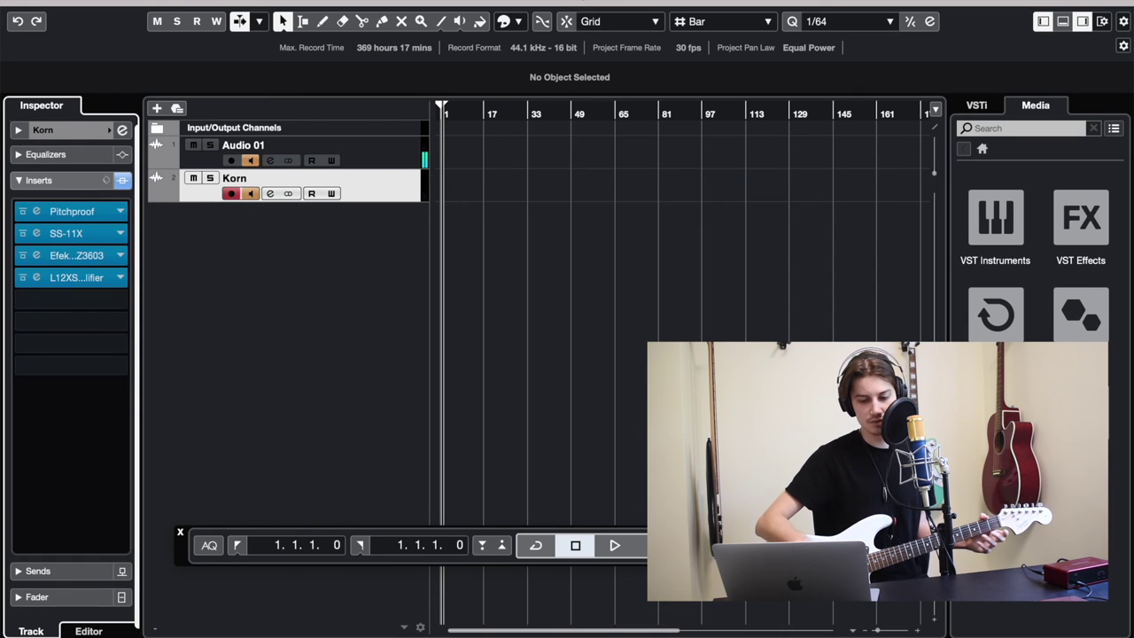